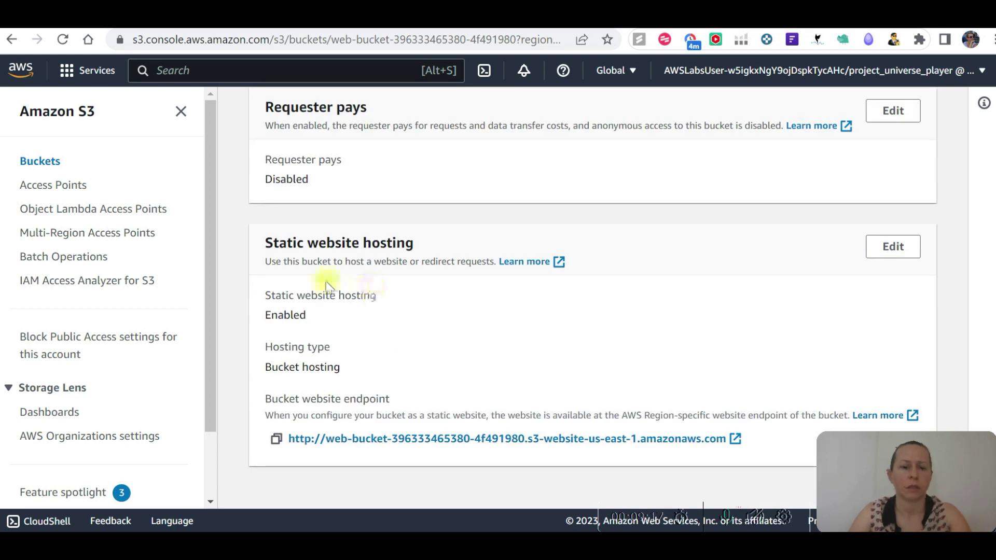
- Copy the S3 bucket's static website endpoint URL from its Static website hosting properties
click(278, 439)
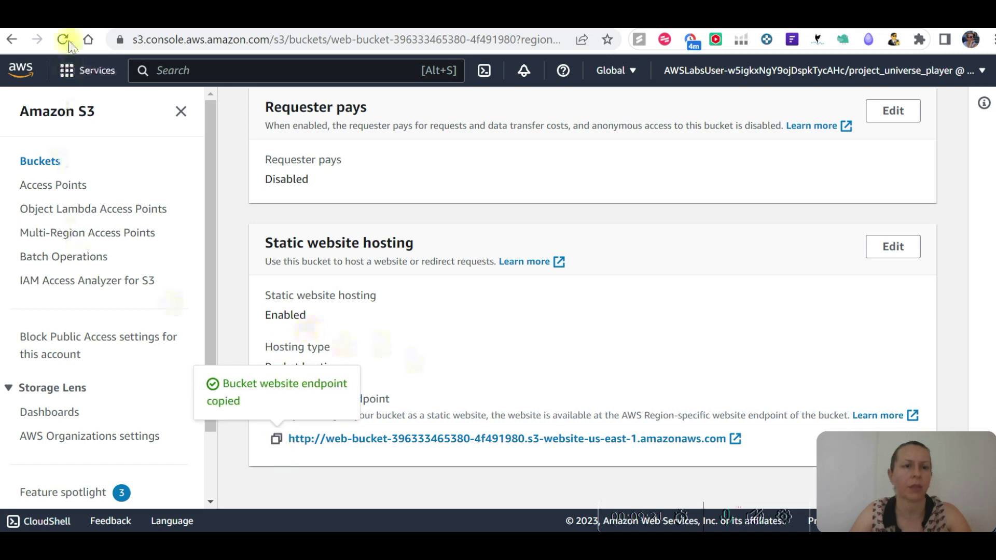
click(71, 32)
drag(151, 291, 38, 289)
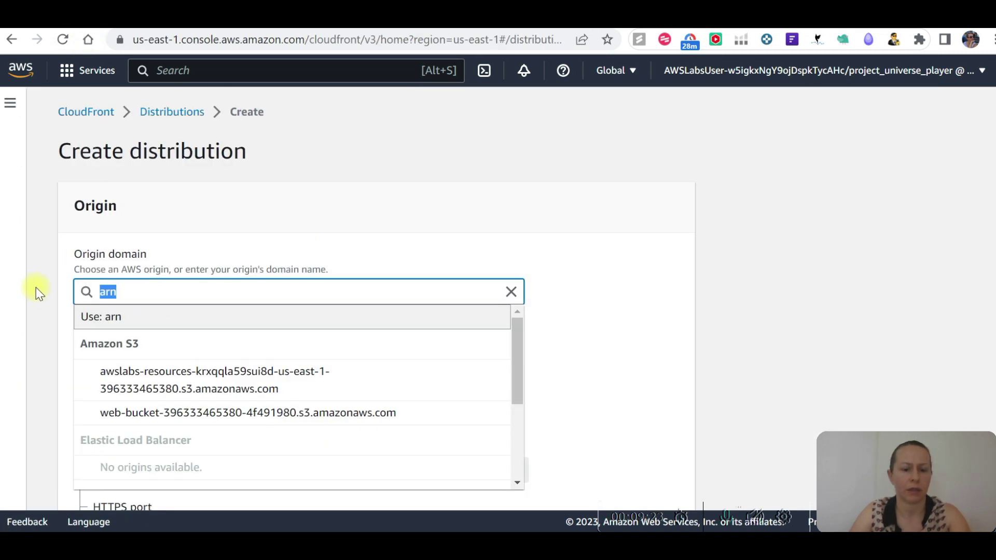
key(ctrl+v)
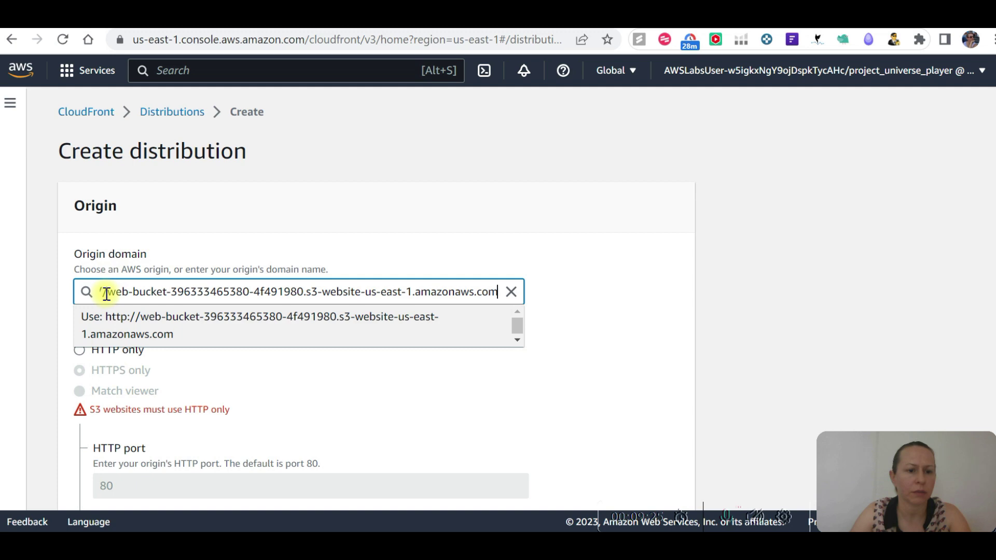
drag(102, 291, 37, 295)
key(Delete)
key(Delete)
key(Delete)
key(Delete)
key(Delete)
key(Delete)
key(Delete)
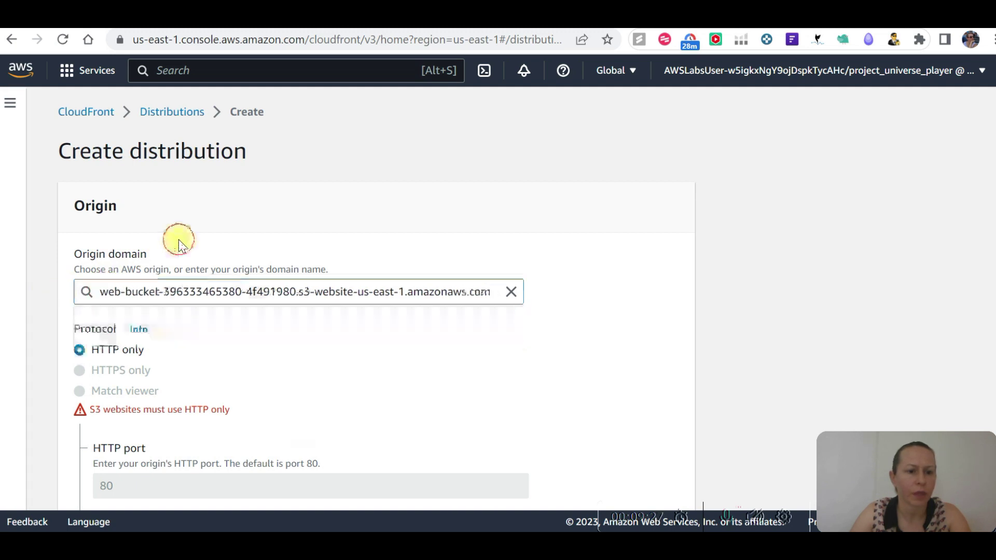
- Rename the origin to index.html
scroll(180, 244, down, 5)
scroll(180, 239, down, 6)
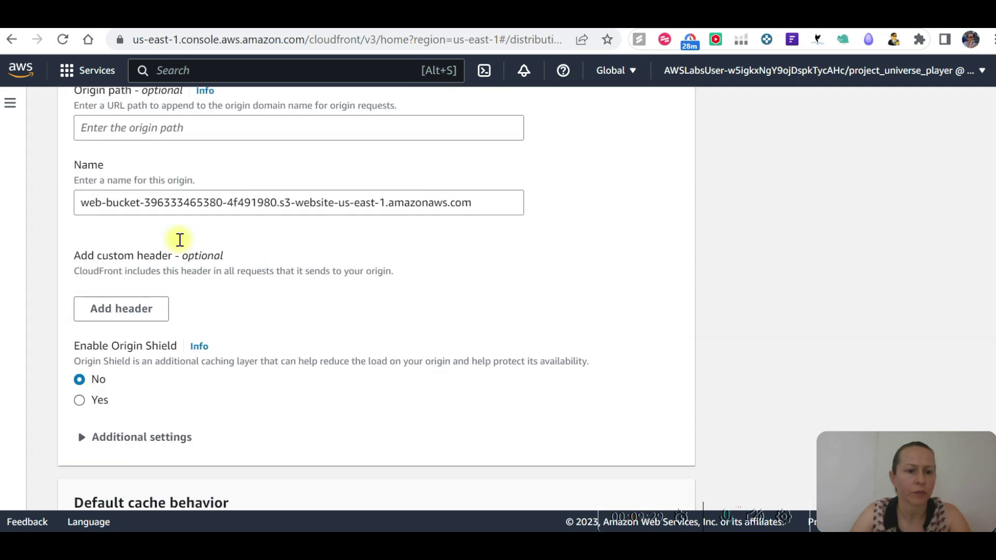
scroll(373, 183, up, 3)
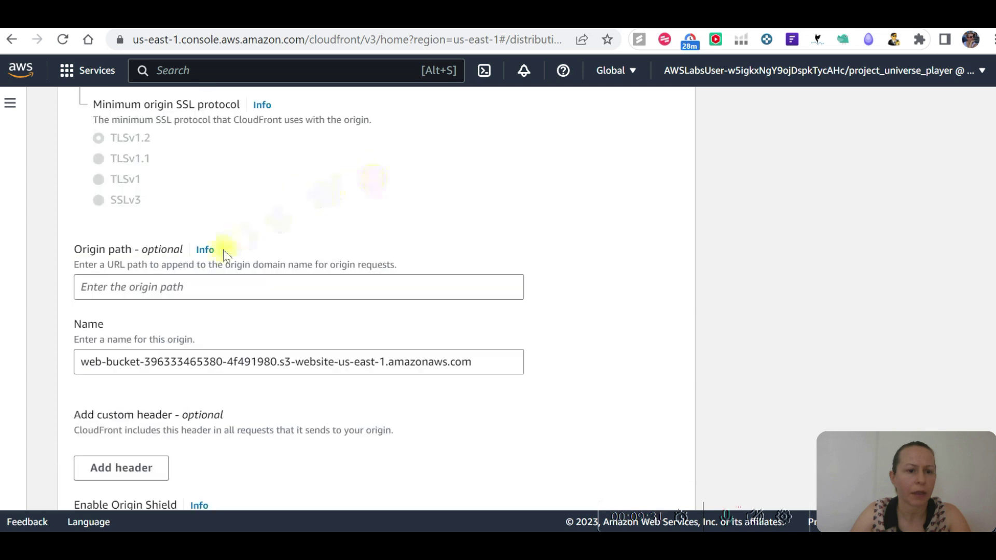
click(150, 290)
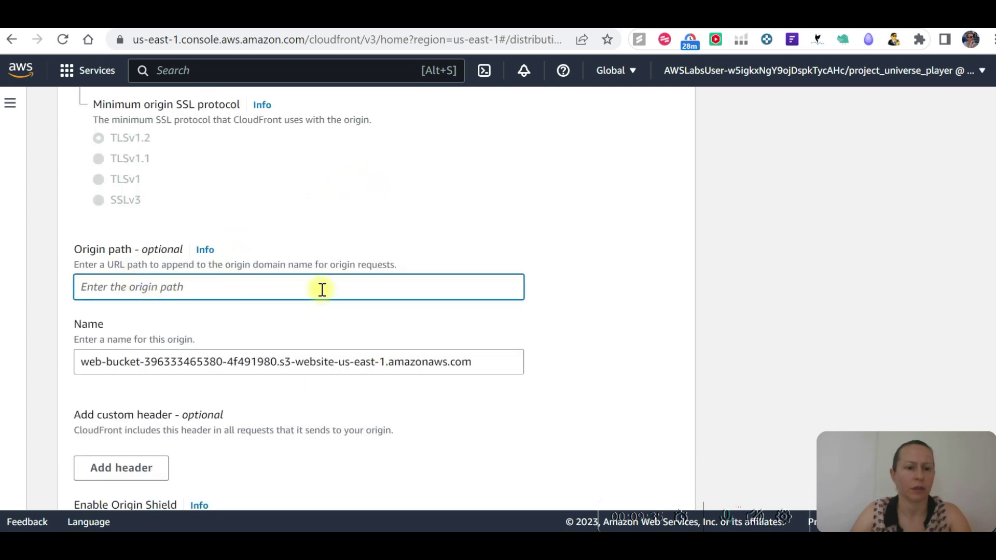
drag(473, 361, 5, 393)
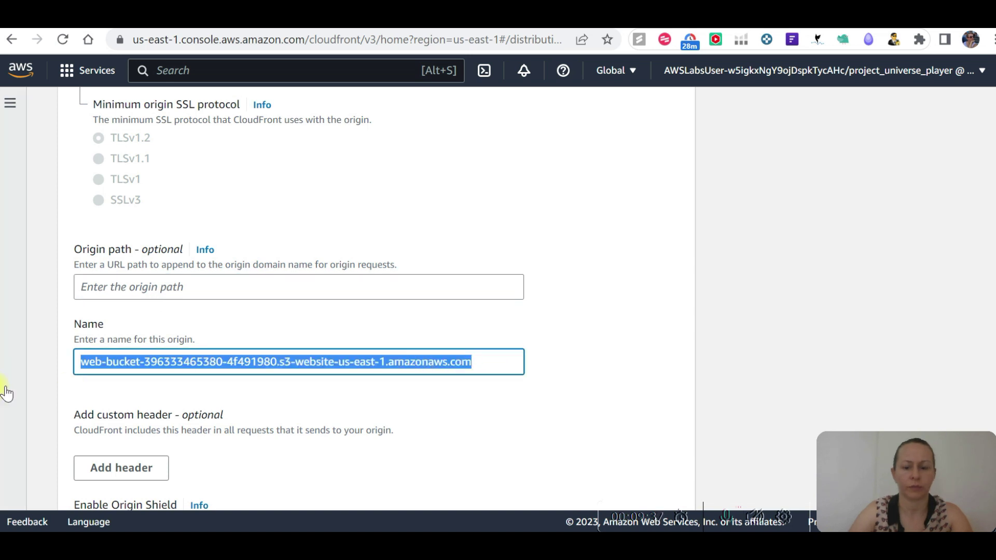
text(index.)
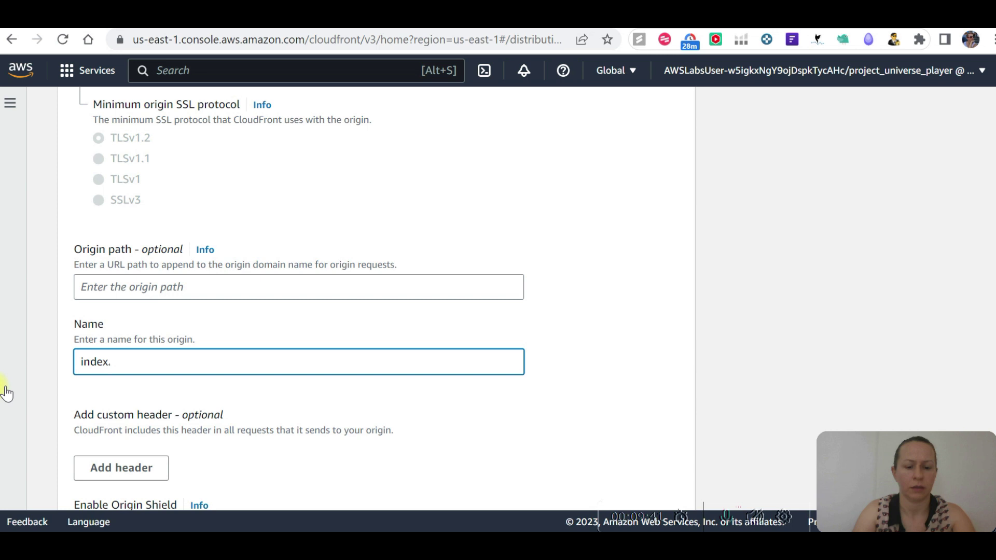
text(hmtl)
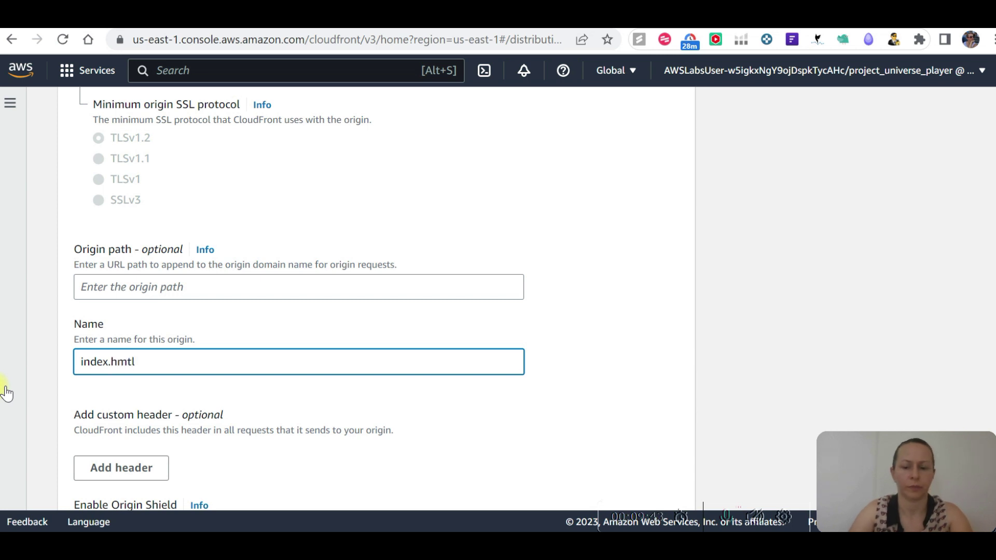
key(BackSpace)
key(BackSpace)
key(BackSpace)
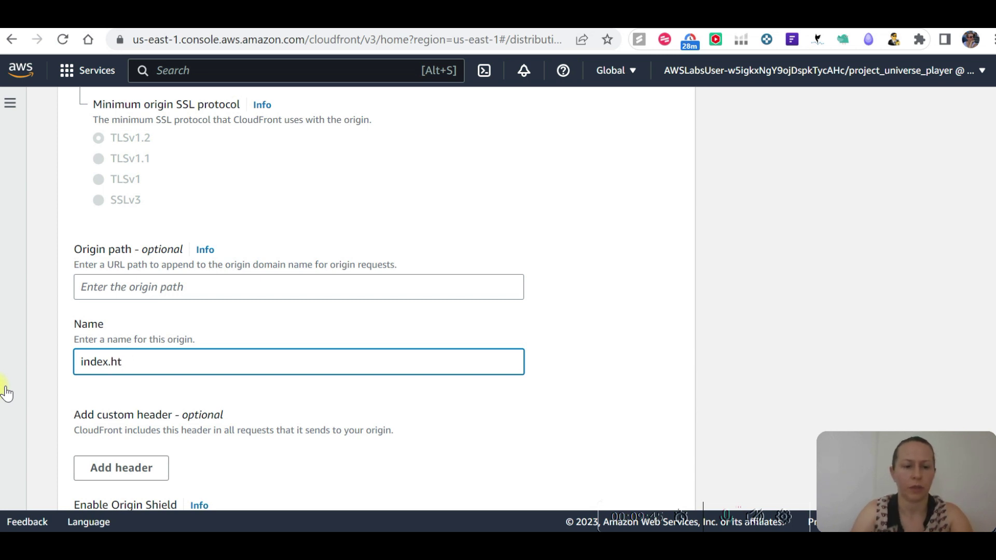
text(tml)
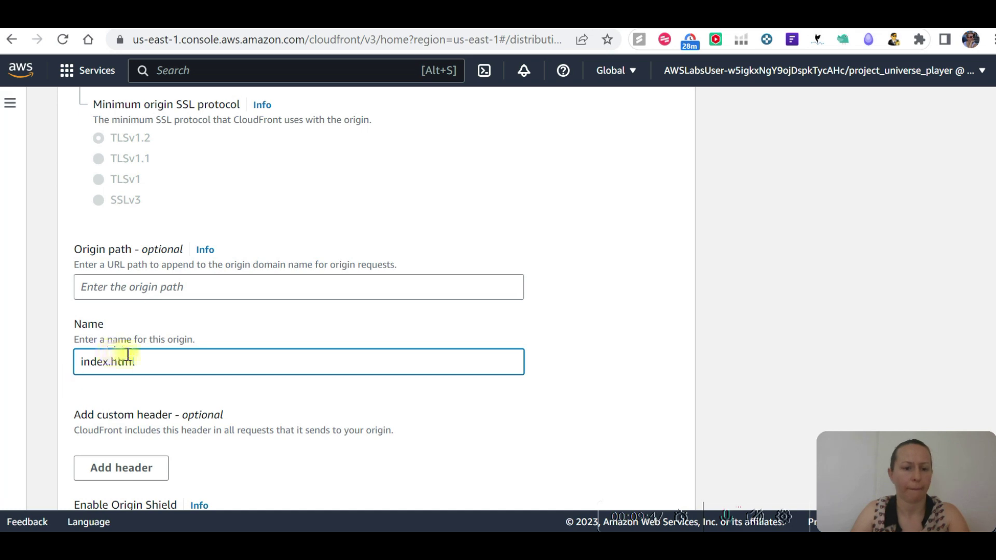
- Choose legacy cache settings, skip WAF security protections, and create the distribution
scroll(130, 352, down, 15)
scroll(153, 345, down, 7)
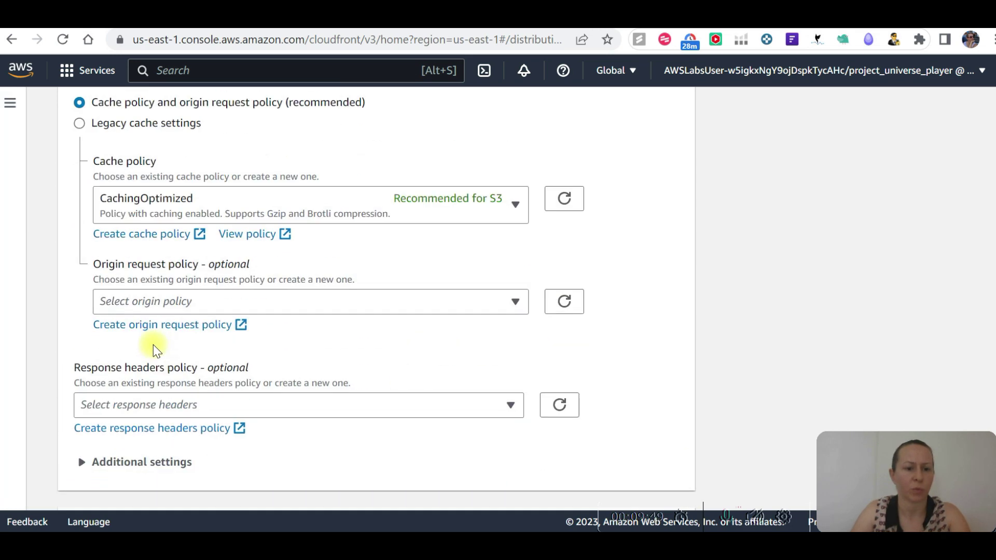
click(79, 124)
scroll(428, 254, down, 15)
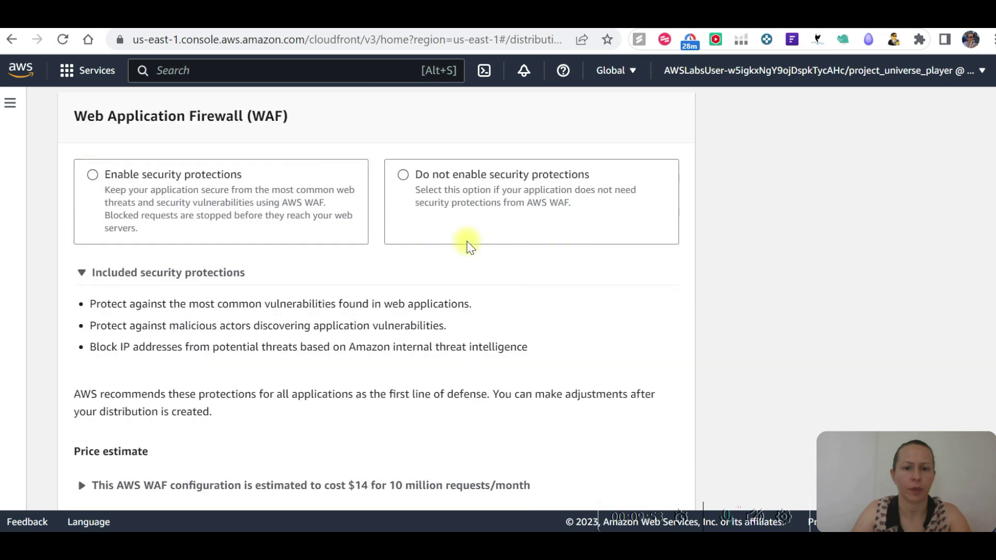
click(404, 175)
scroll(537, 290, down, 10)
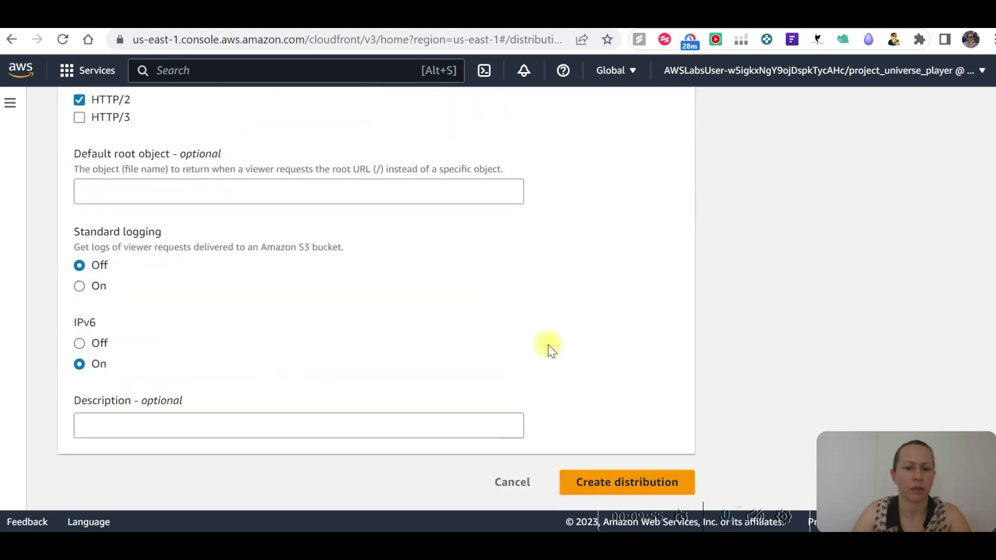
click(633, 491)
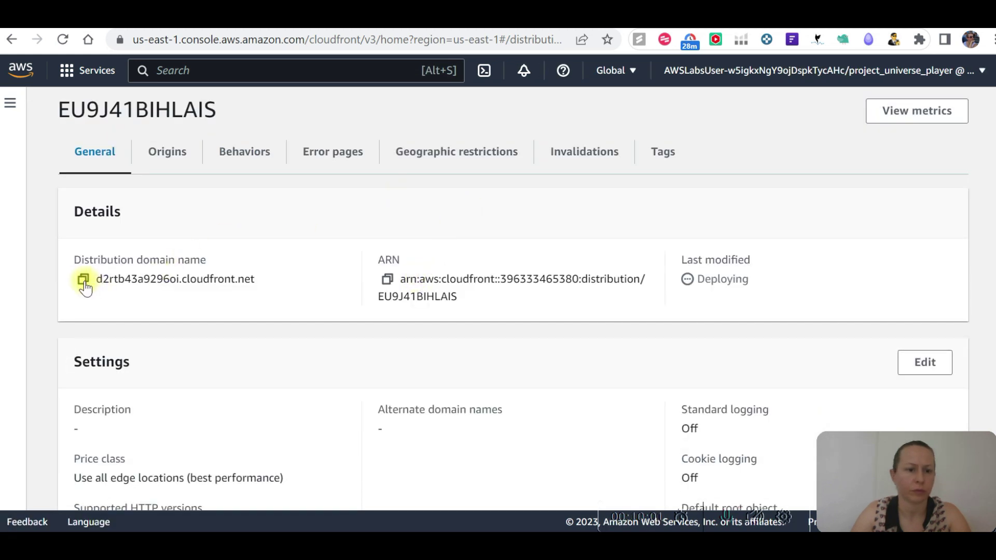
- Copy the new distribution's cloudfront.net domain name and move to the Google tab
click(83, 279)
scroll(269, 290, down, 5)
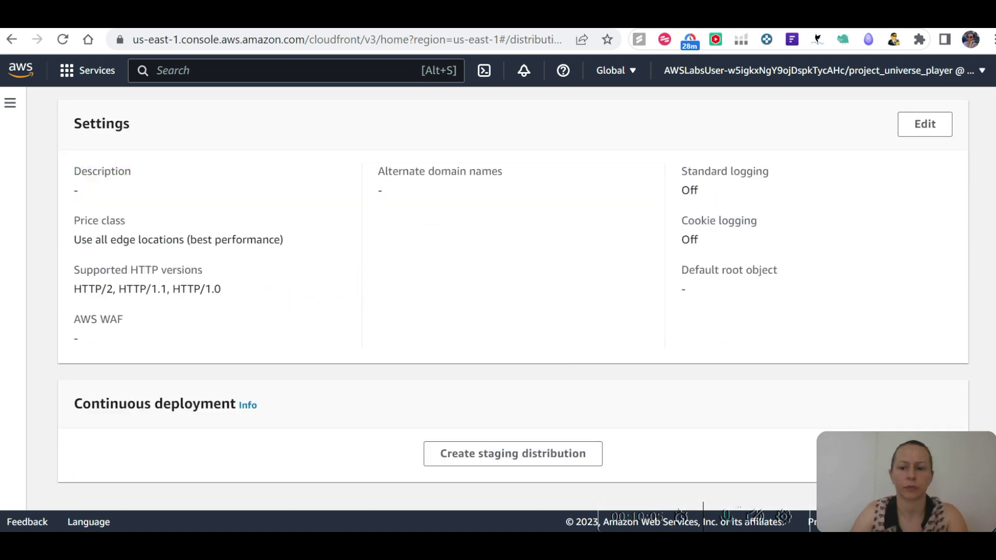
click(363, 29)
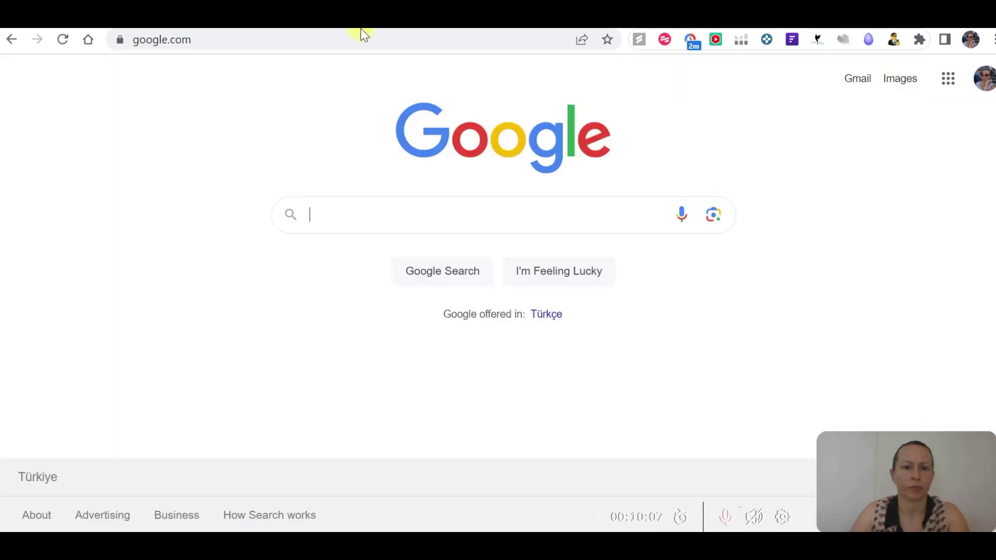
- Load the pasted CloudFront domain in the browser, then return to google.com
click(351, 38)
key(ctrl+v)
key(Return)
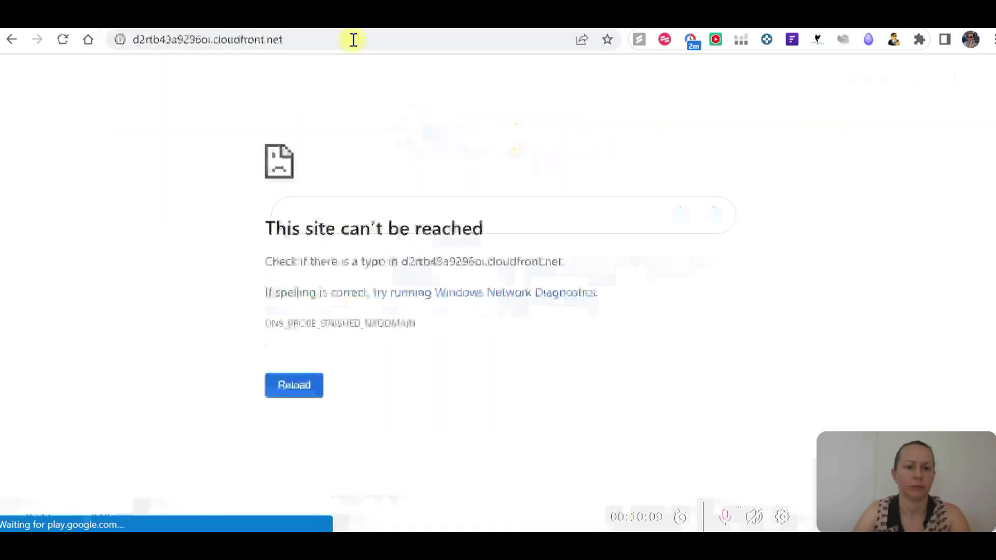
click(353, 44)
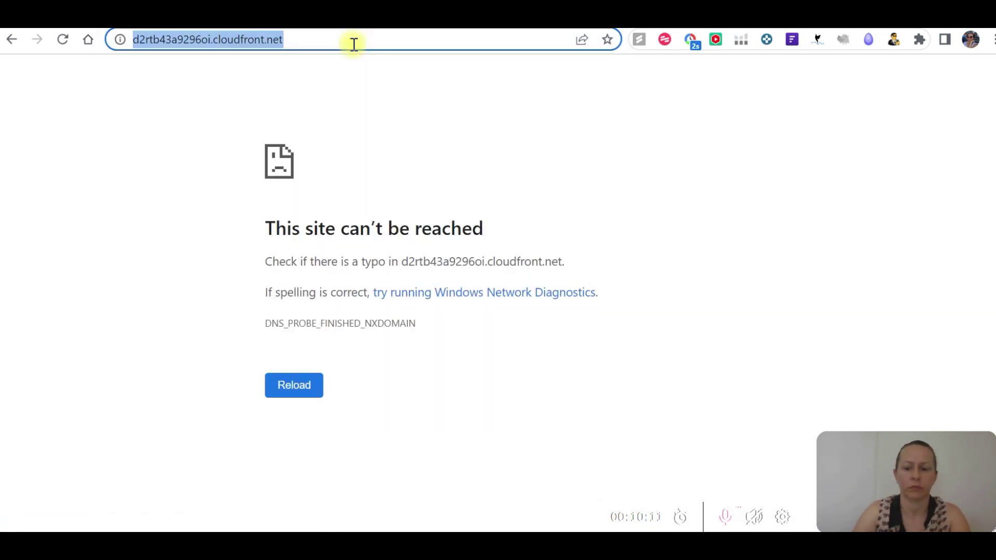
text(google.com)
key(Return)
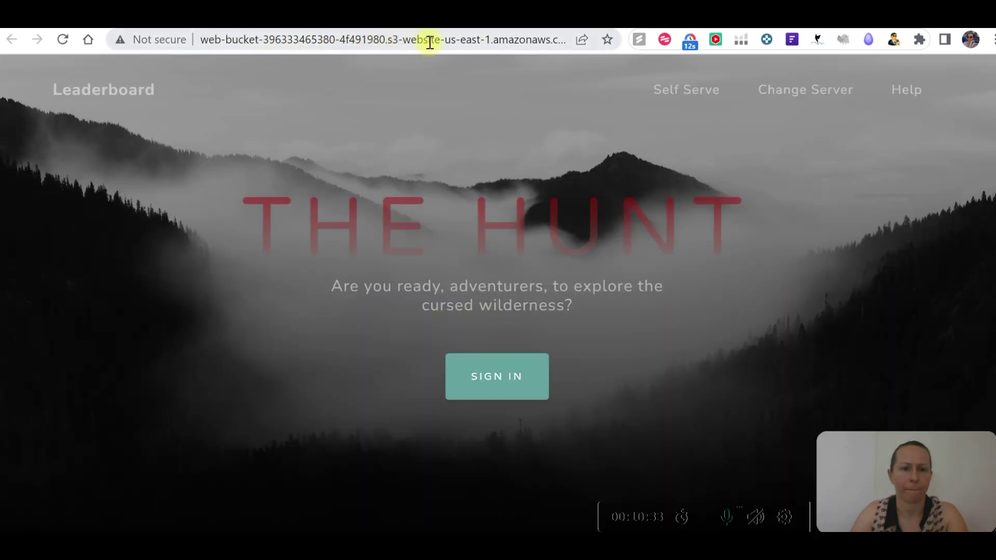
- Look over the S3 website address for The Hunt, then return to the S3 console tab
drag(430, 43, 604, 38)
click(420, 42)
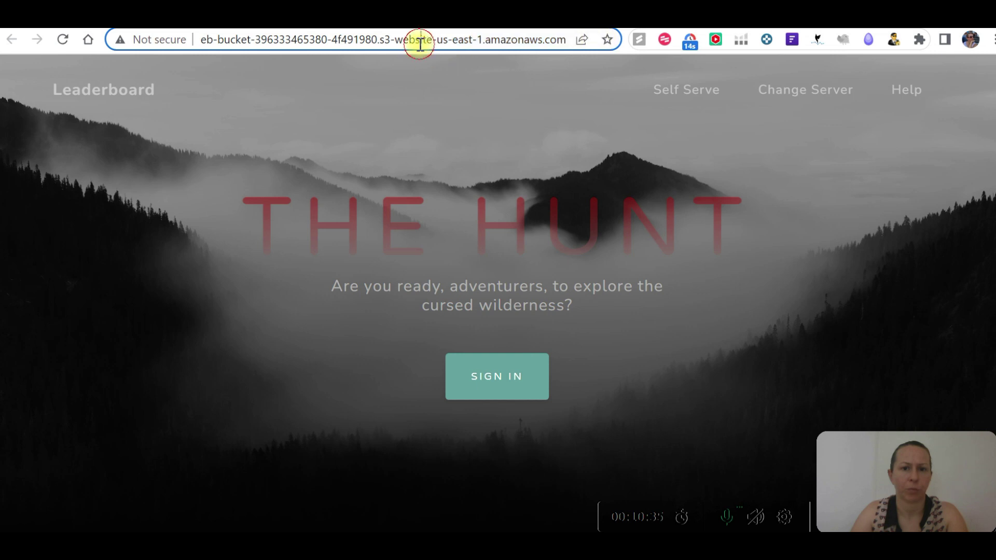
click(345, 116)
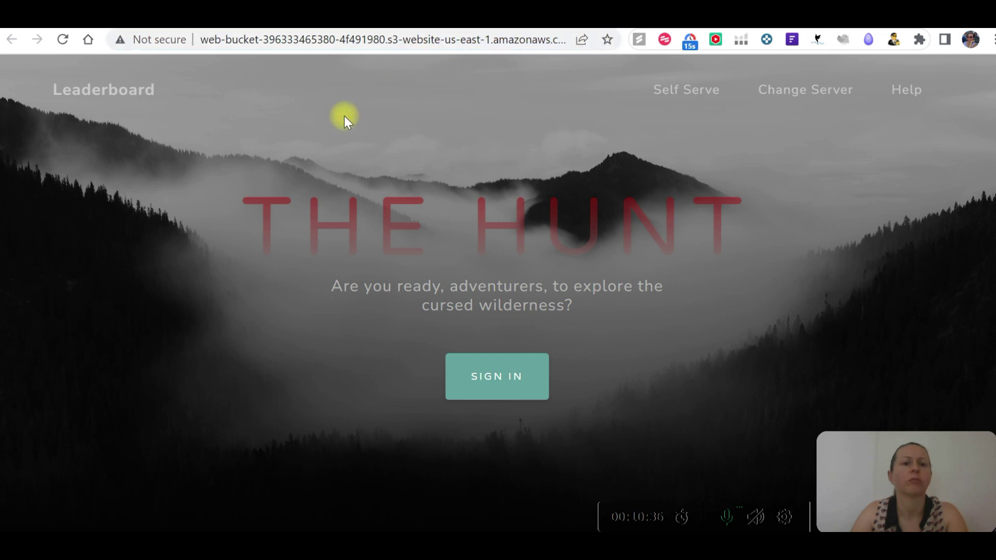
click(237, 30)
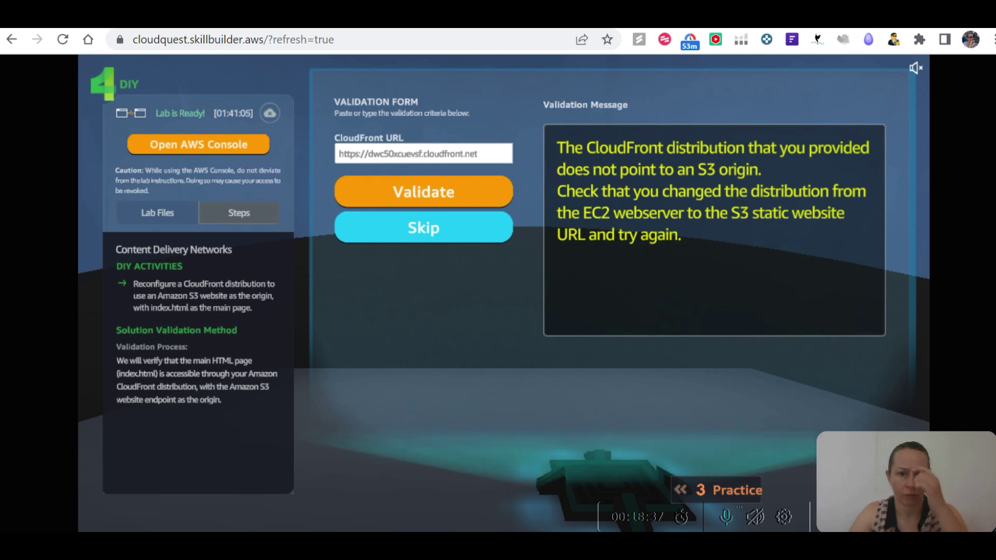
key(ctrl+Tab)
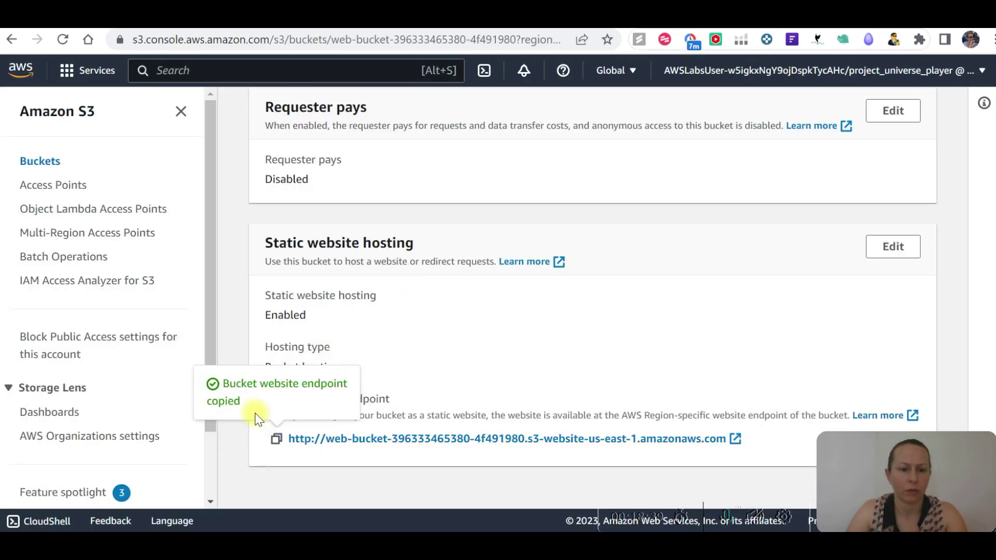
- Begin another distribution with the S3 website endpoint as origin domain and origin name DIYname
key(ctrl+Tab)
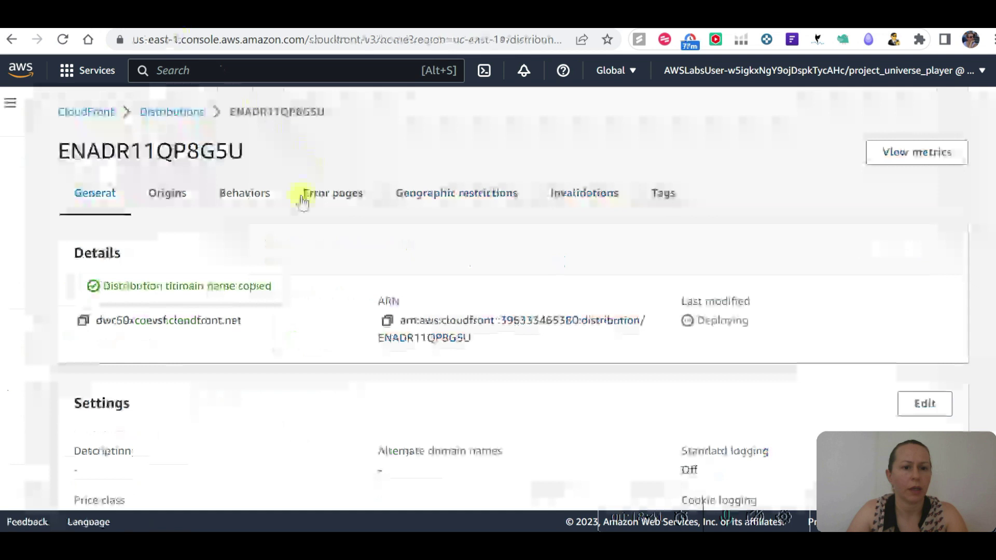
click(173, 114)
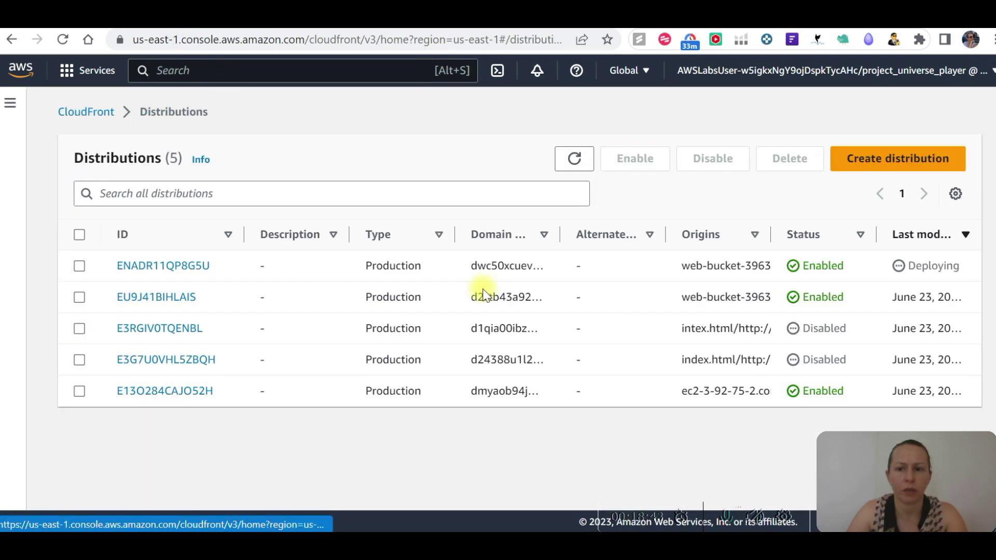
click(917, 161)
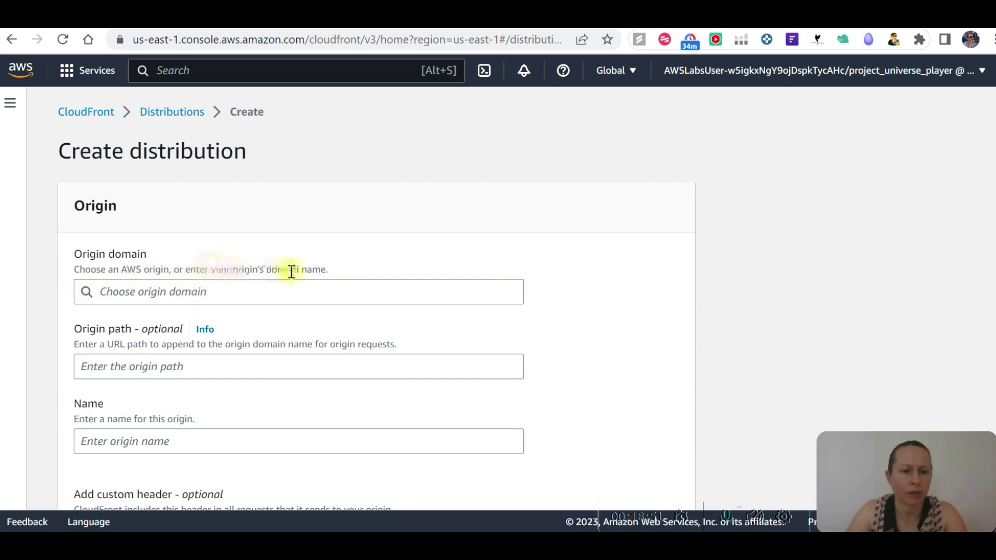
click(304, 291)
key(ctrl+v)
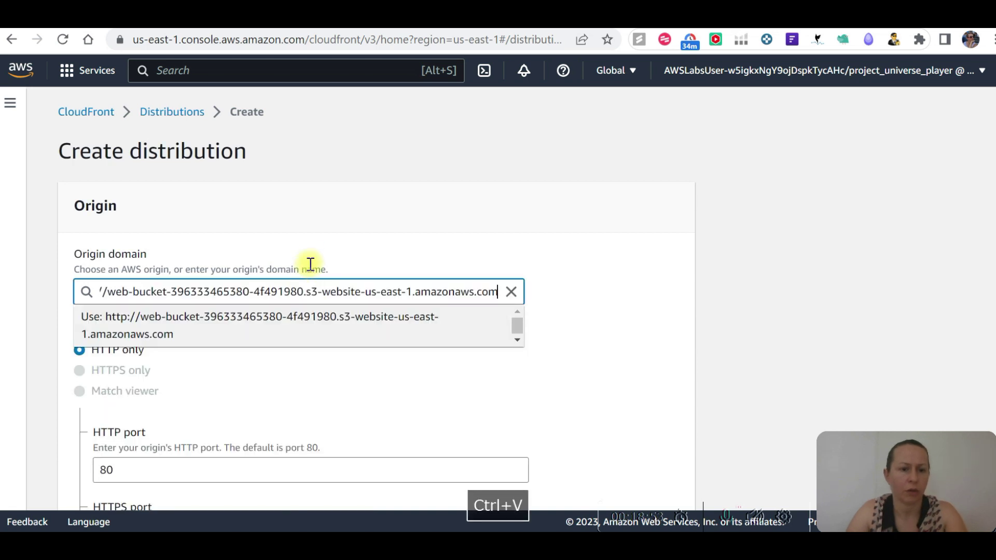
click(312, 243)
scroll(313, 244, down, 9)
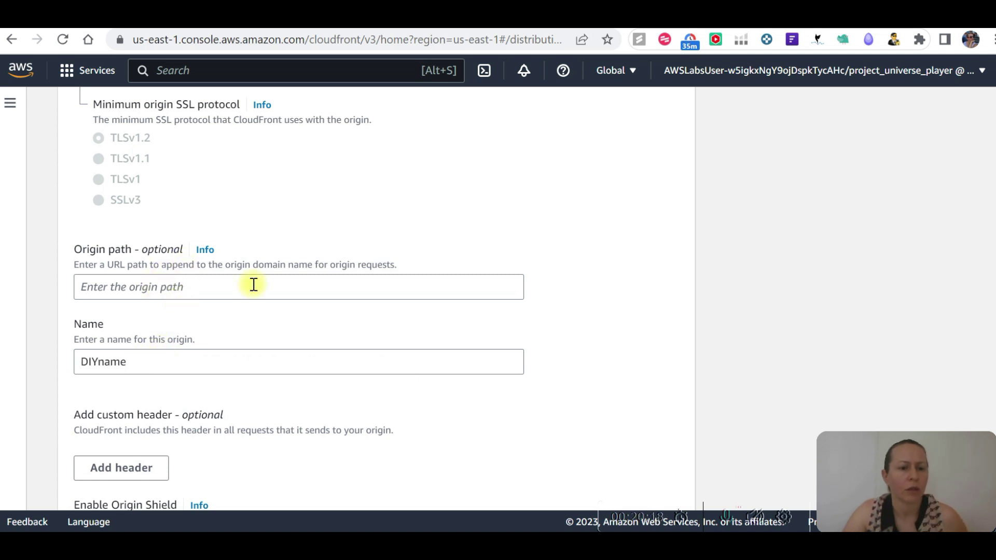
click(253, 286)
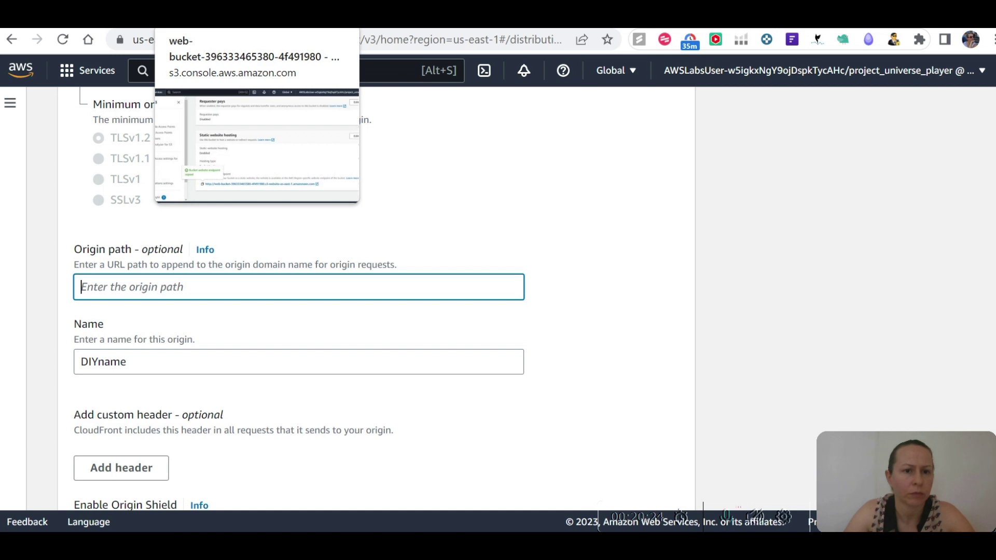
- Copy the index.html Object URL from the bucket's Objects list and paste it into Origin path
click(208, 15)
scroll(570, 317, down, 10)
scroll(534, 301, up, 10)
click(320, 205)
scroll(580, 321, down, 3)
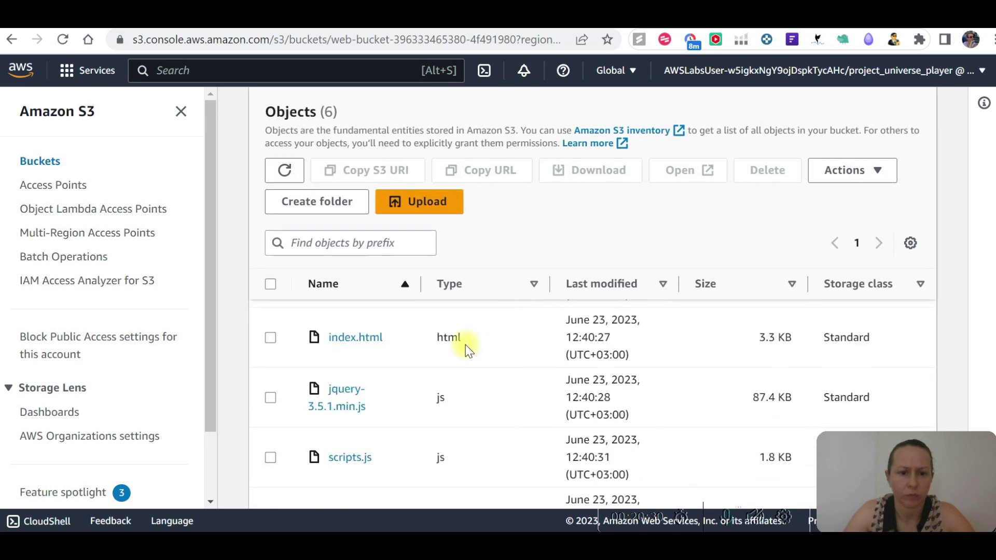
click(358, 339)
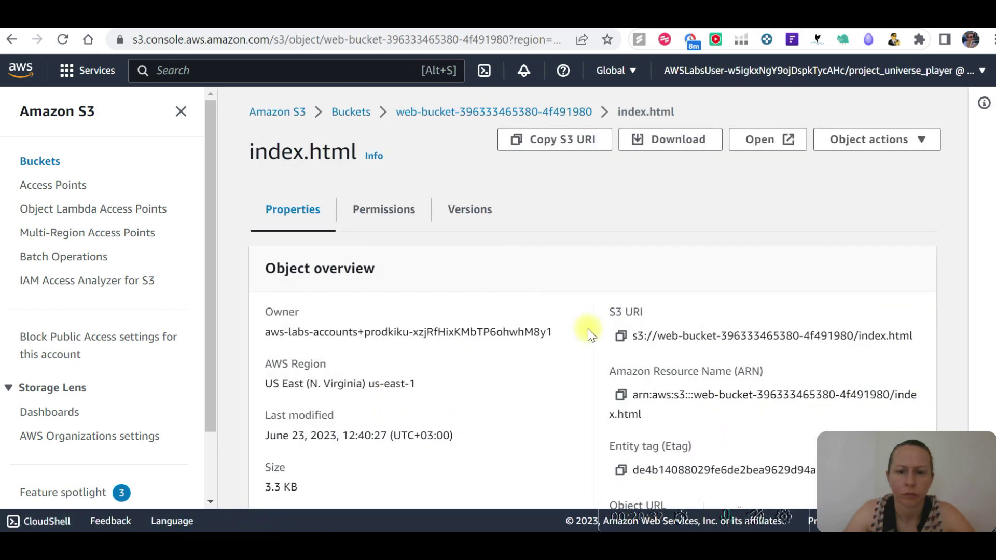
scroll(587, 328, down, 3)
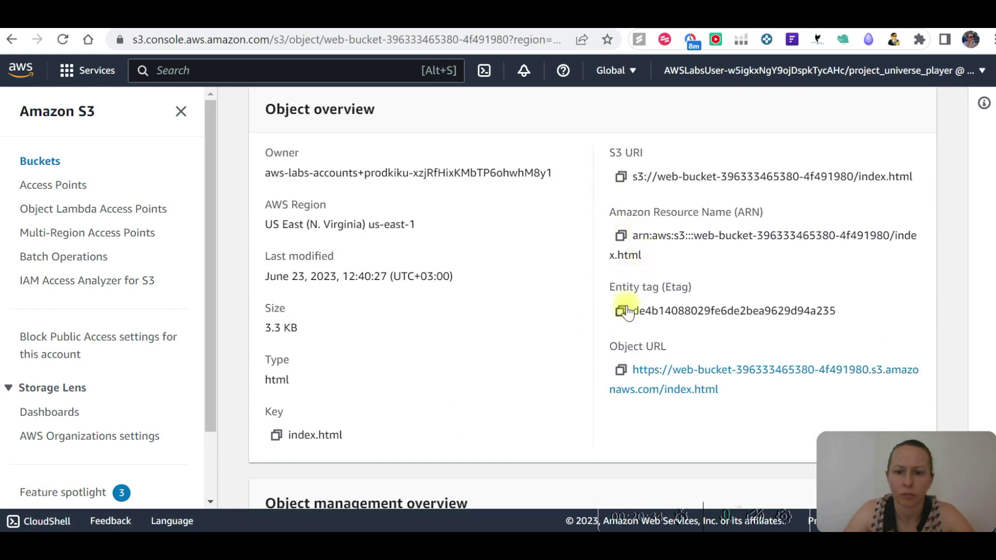
click(621, 373)
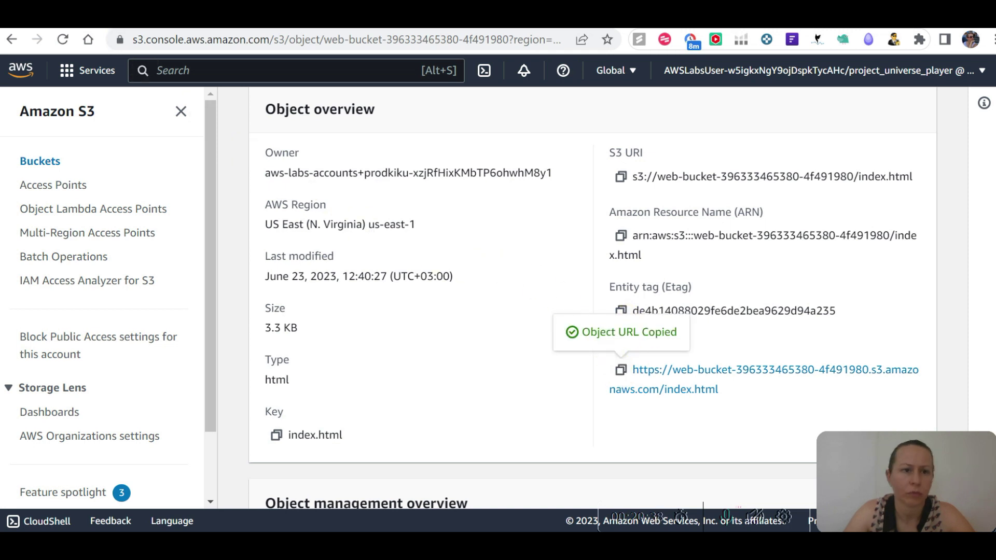
key(ctrl+Tab)
key(ctrl+v)
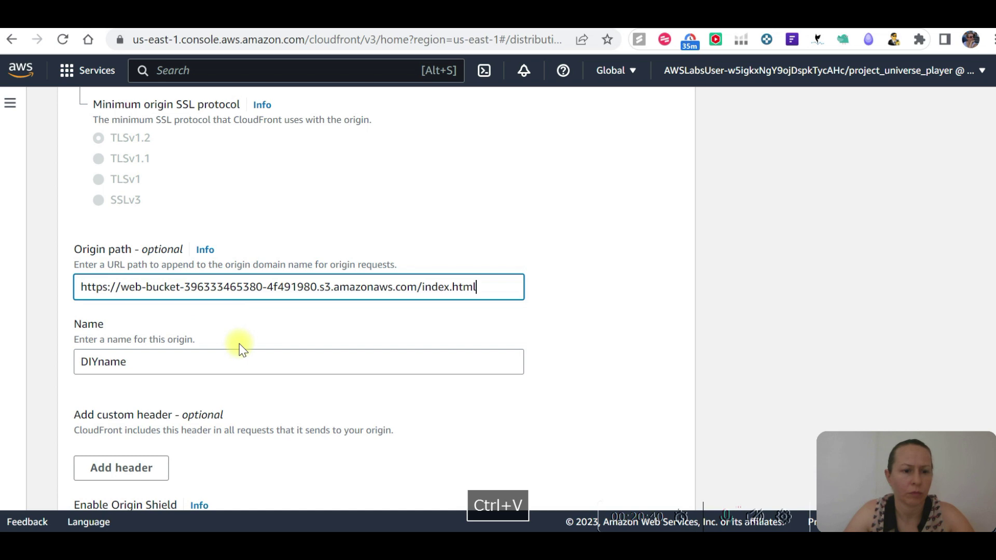
- Create the second distribution and copy its domain d1jh1ljbu82zlw.cloudfront.net
scroll(238, 343, down, 3)
scroll(239, 348, down, 20)
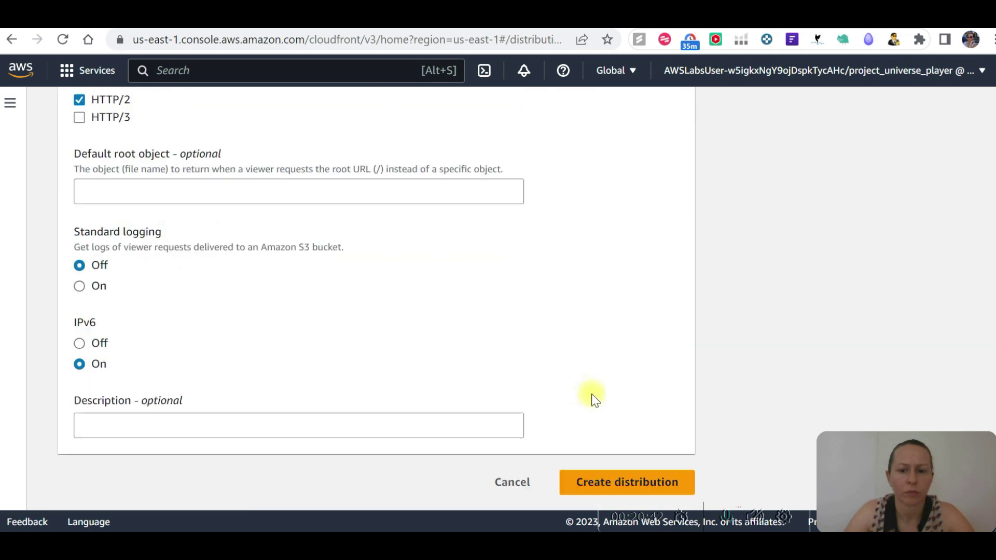
click(642, 481)
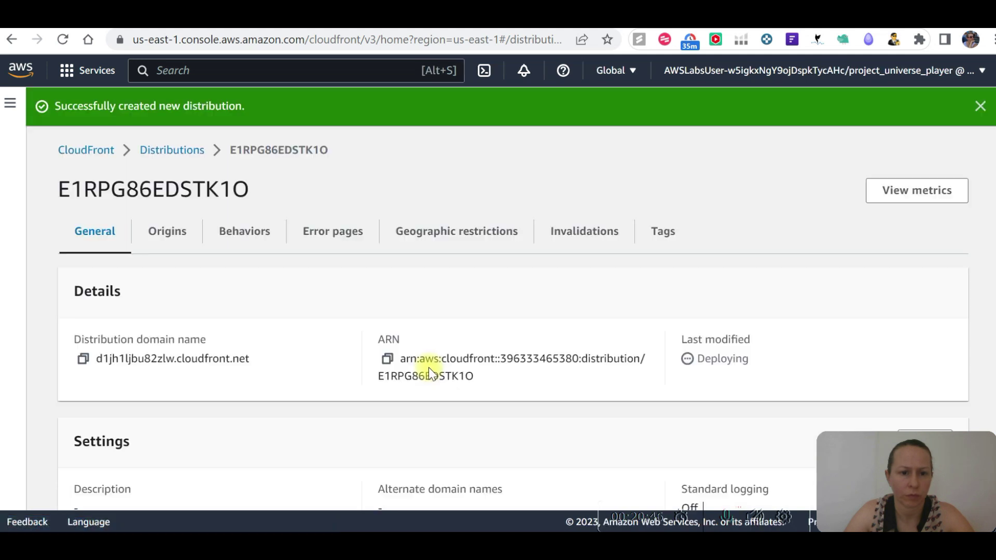
click(83, 358)
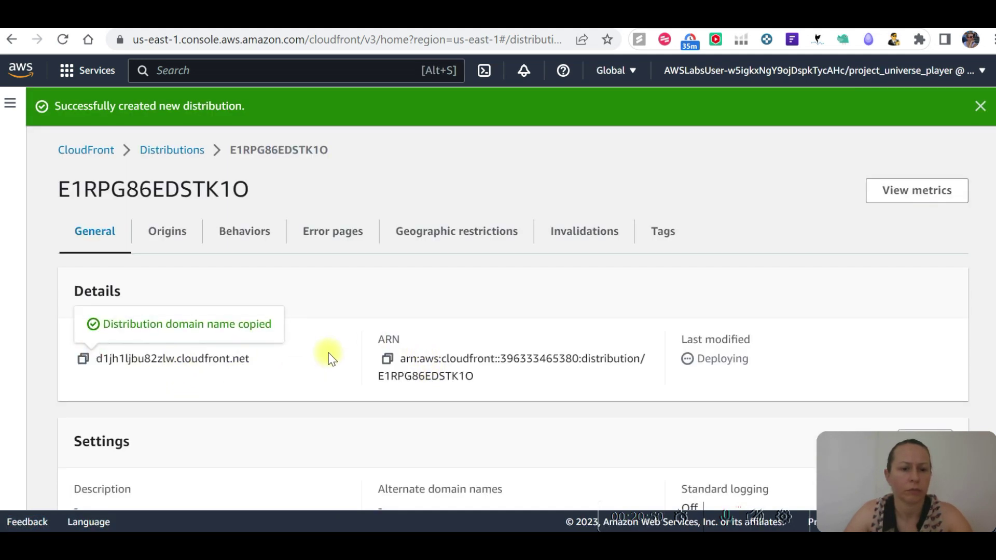
key(alt+Tab)
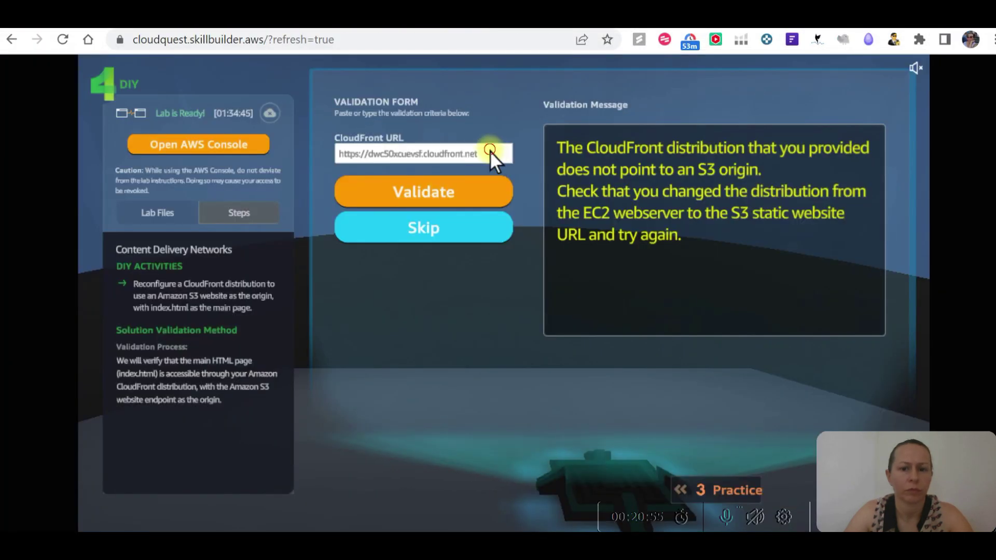
- Replace the Cloud Quest CloudFront URL with the new domain and validate it successfully
triple_click(489, 151)
key(ctrl+v)
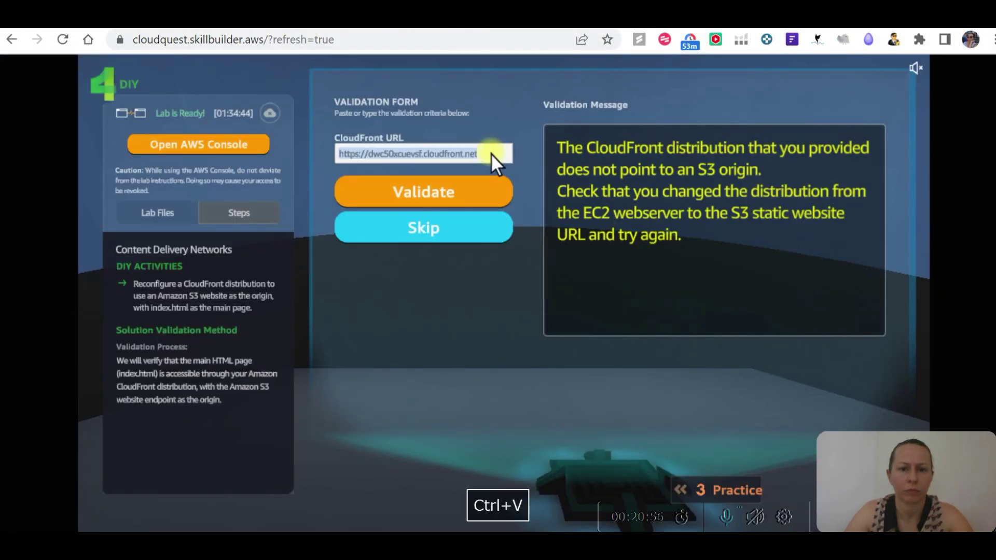
click(472, 185)
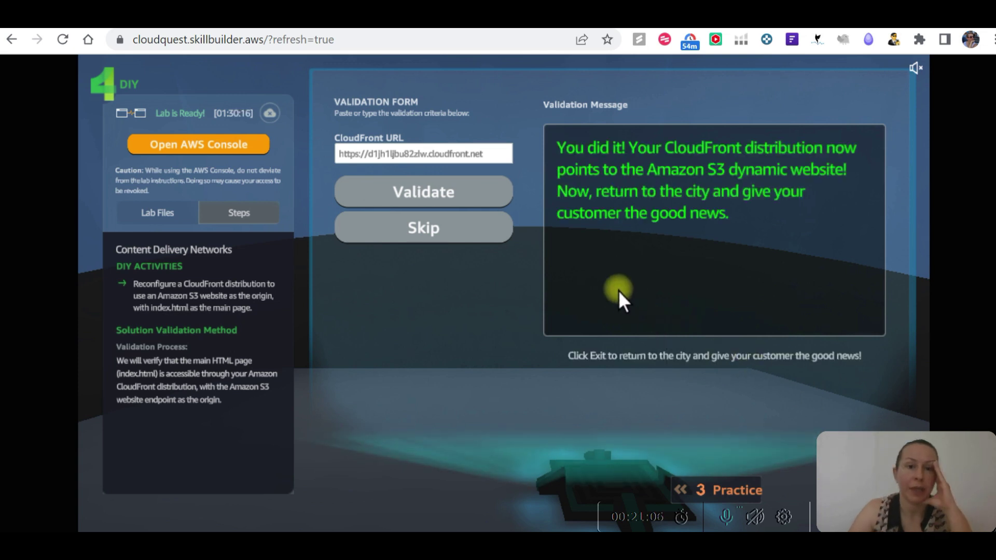
key(Tab)
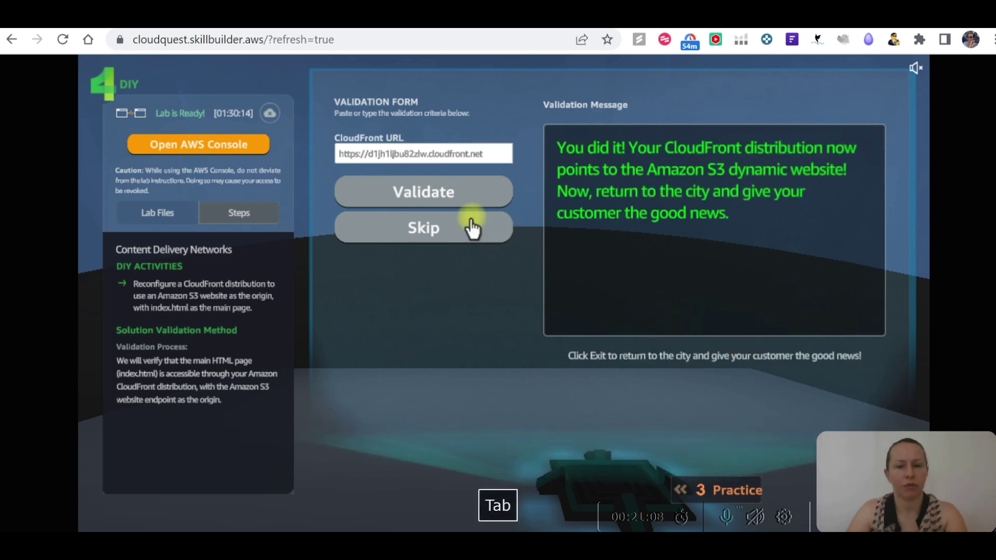
key(alt+Tab)
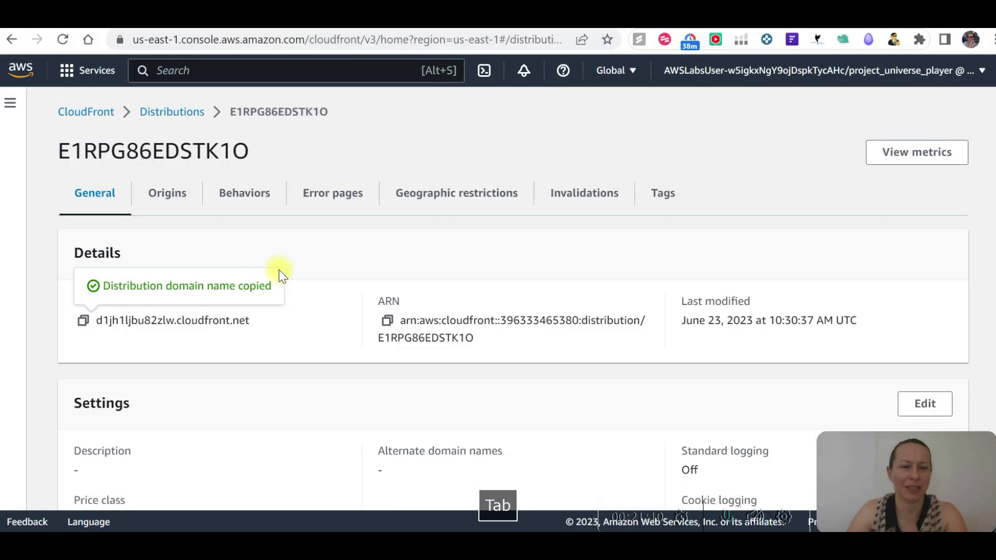
- Open distribution E1TC8Z2X11VPPV's Origins tab and confirm its /index.html origin path
click(177, 114)
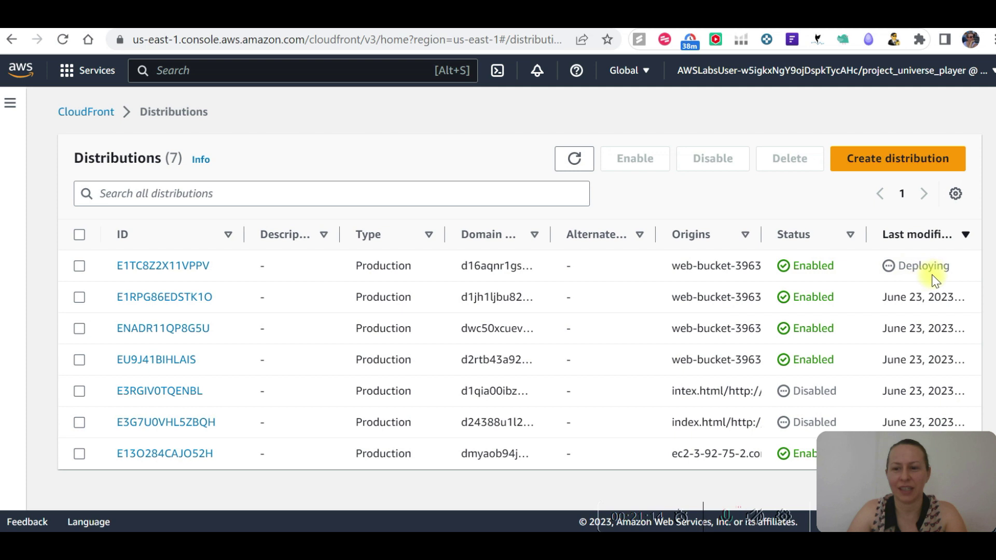
drag(951, 269, 761, 260)
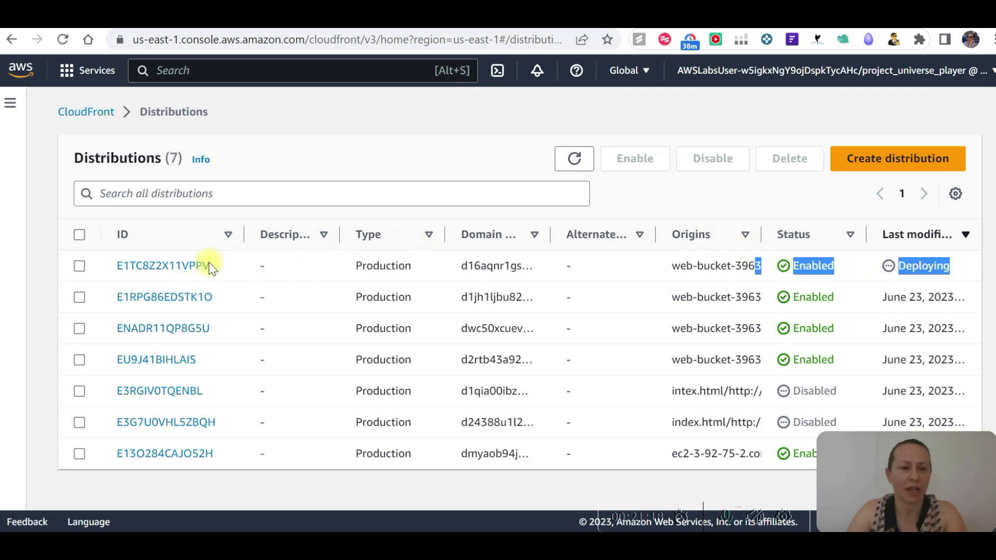
click(190, 266)
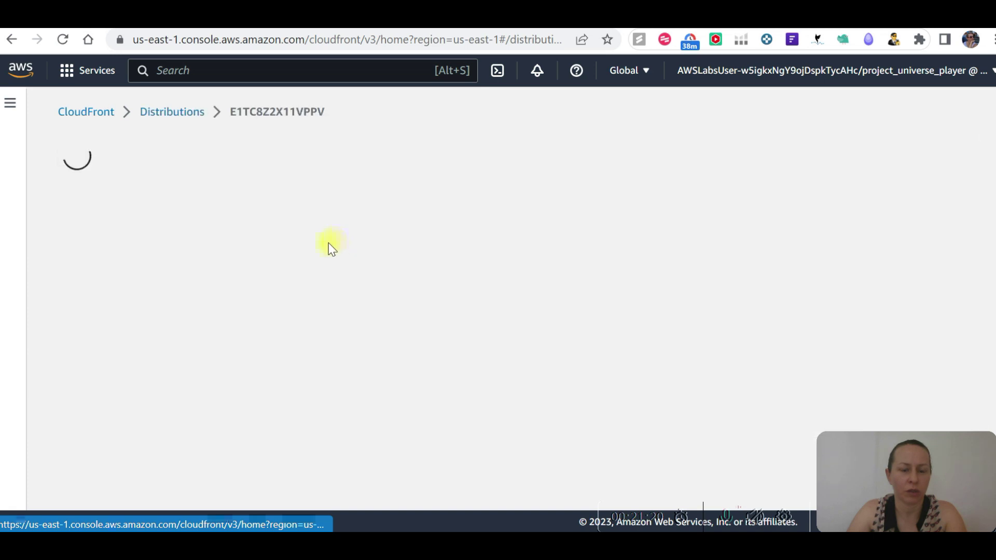
scroll(290, 233, down, 3)
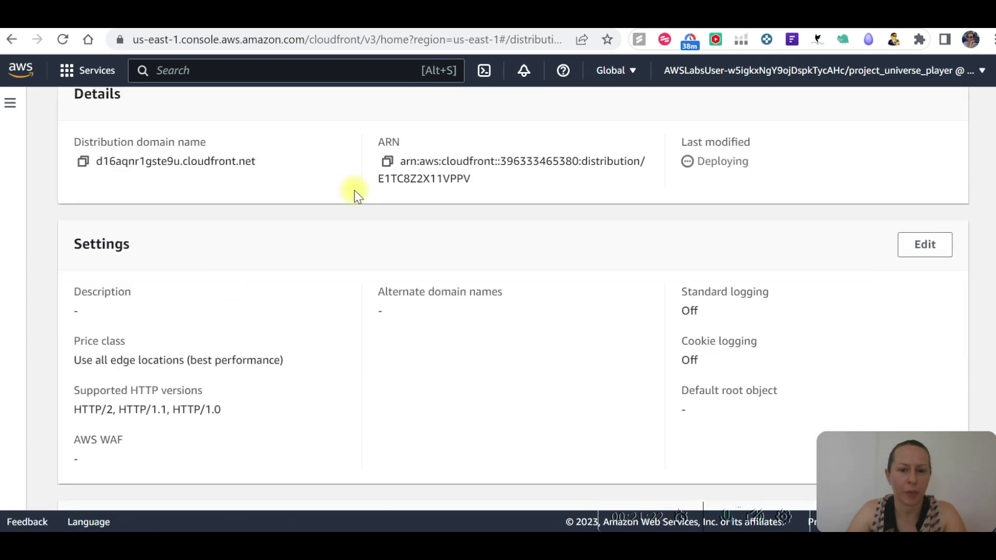
scroll(264, 267, up, 3)
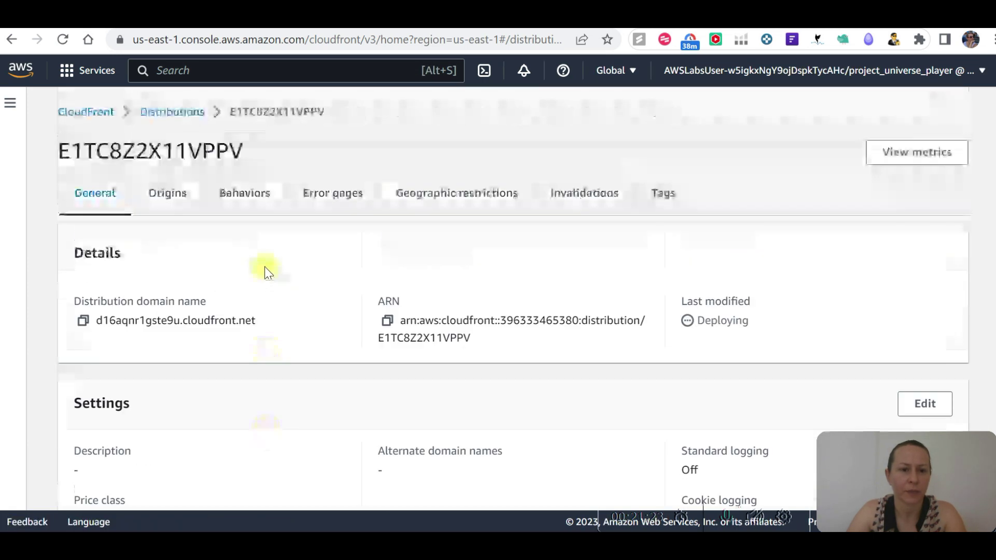
click(173, 196)
scroll(229, 294, down, 2)
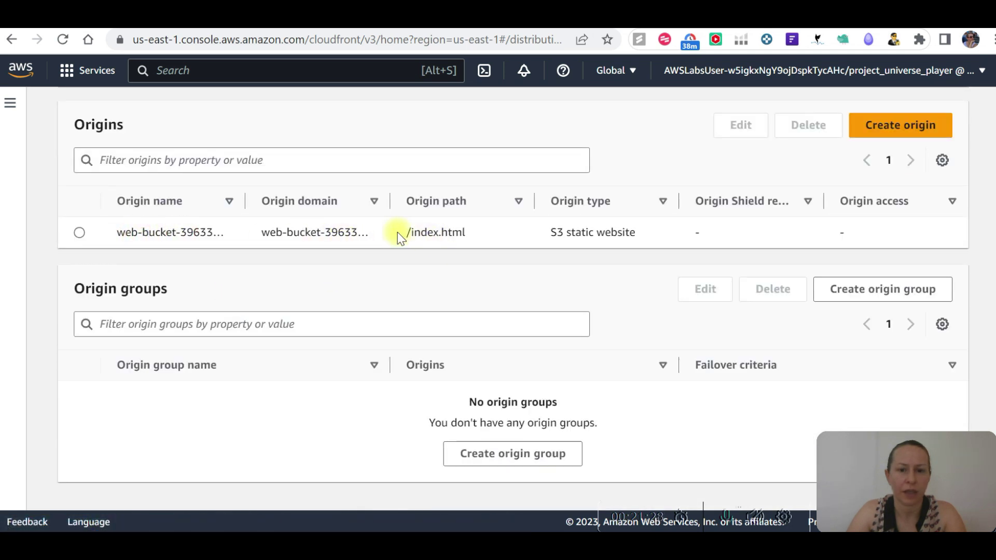
drag(477, 232, 366, 228)
click(433, 309)
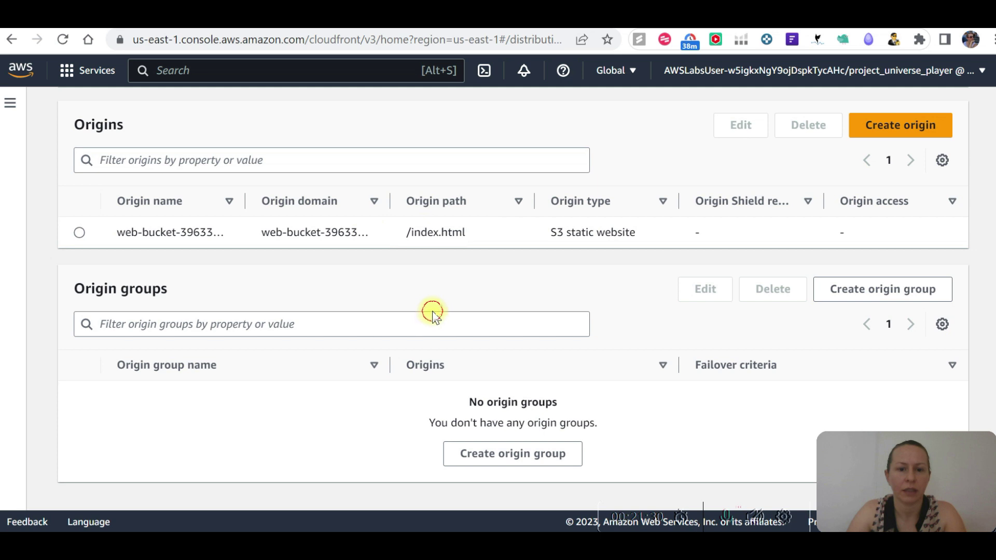